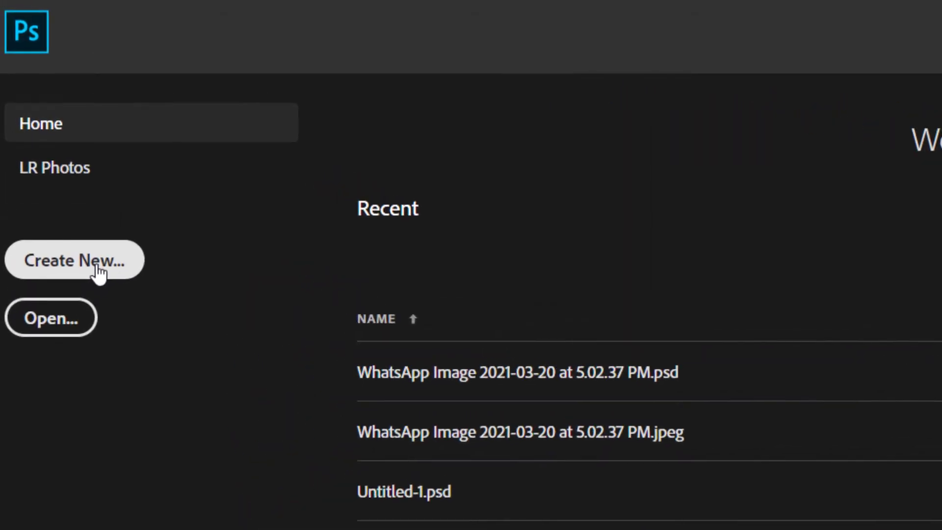
Open New Document and browse Photo, Print and Art & Illustration presets, ending on the Saved list
left_click(98, 269)
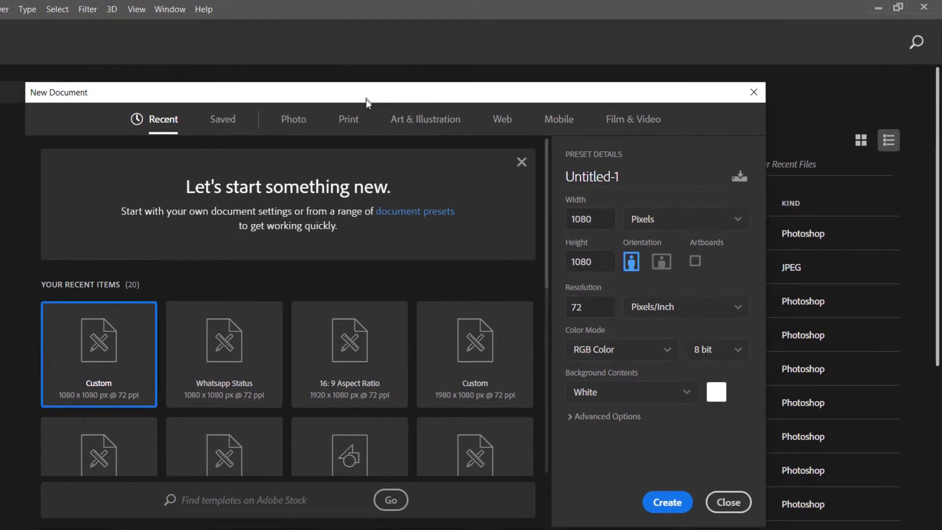
left_click_drag(367, 94, 367, 81)
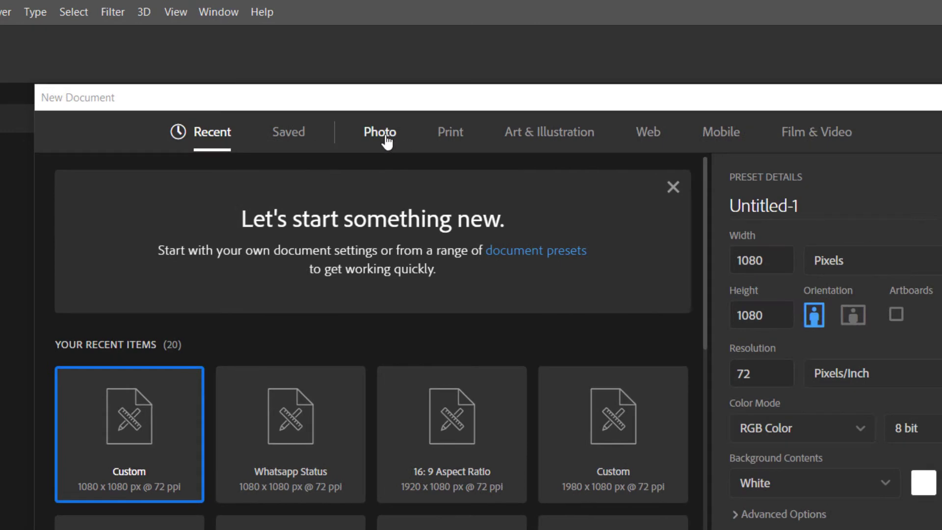
left_click(387, 142)
left_click(451, 138)
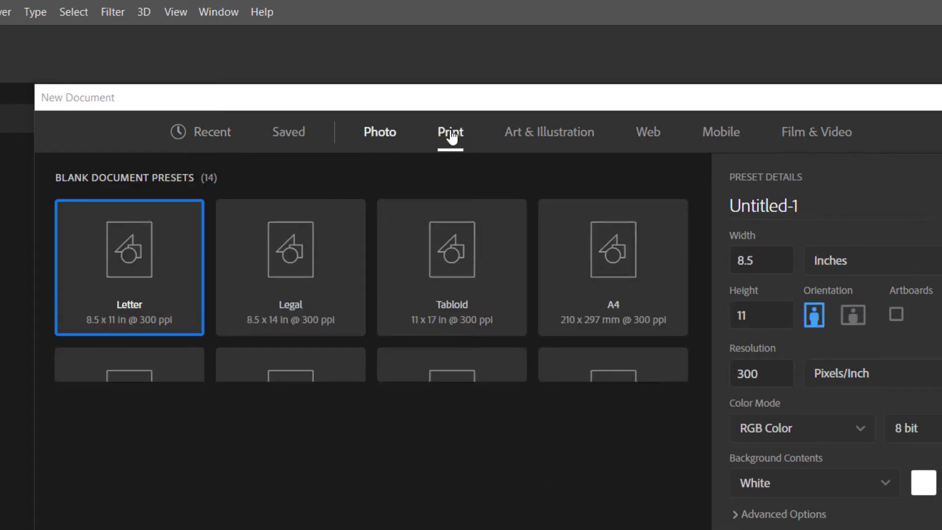
left_click(554, 141)
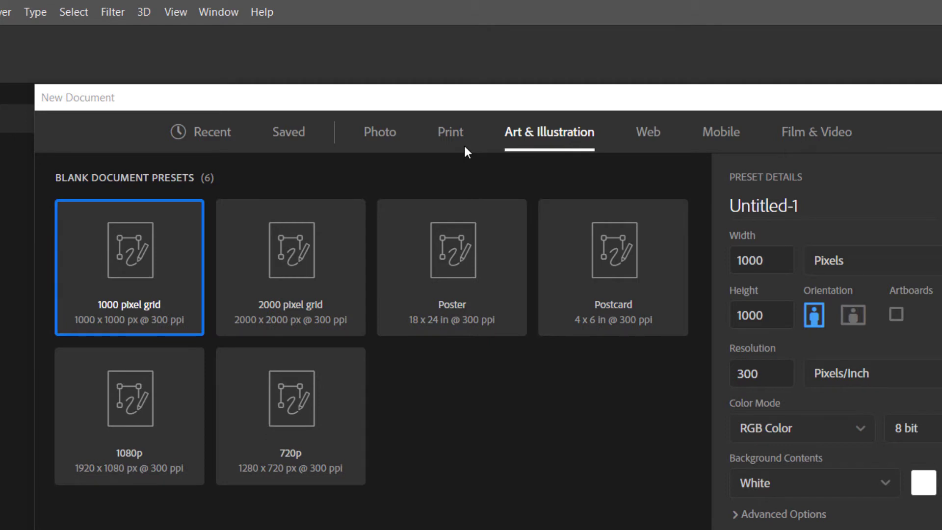
left_click(376, 132)
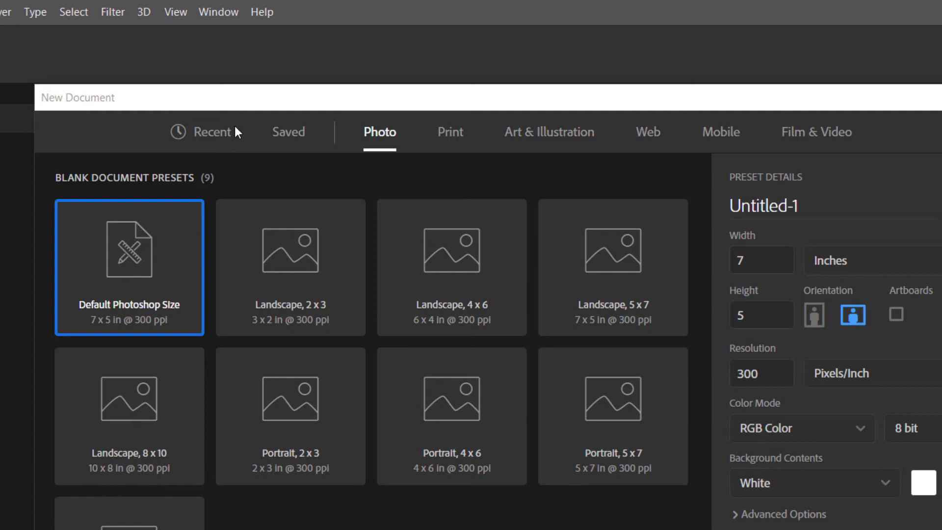
left_click(293, 145)
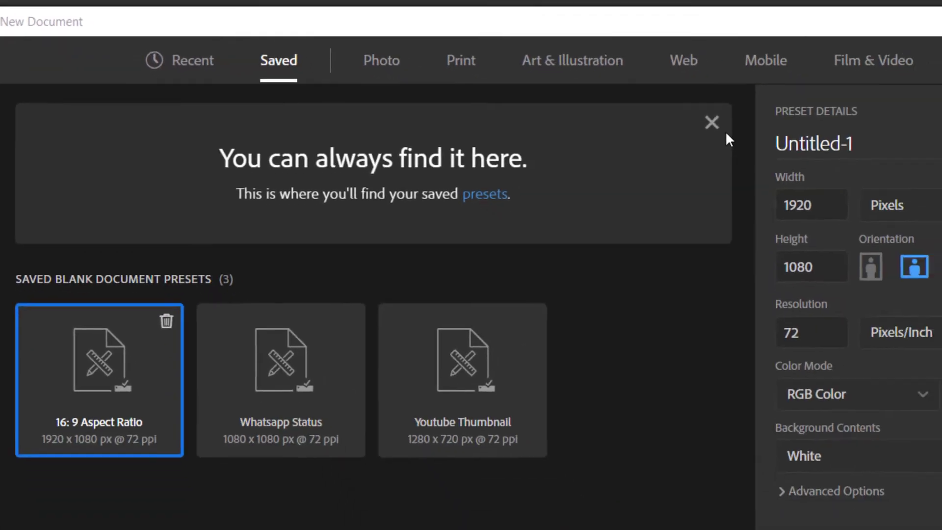
left_click(711, 122)
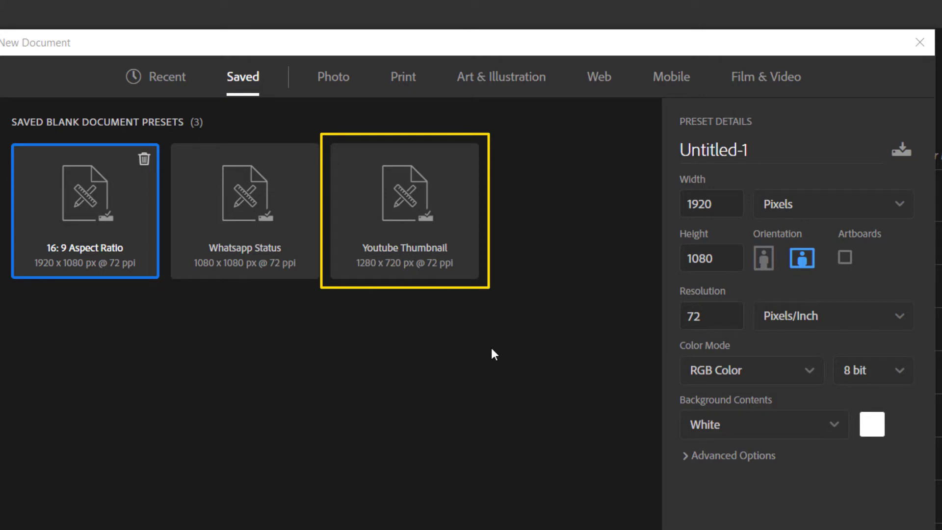
Create a blank 1280 × 720 px document from the Youtube Thumbnail saved preset
left_click(426, 259)
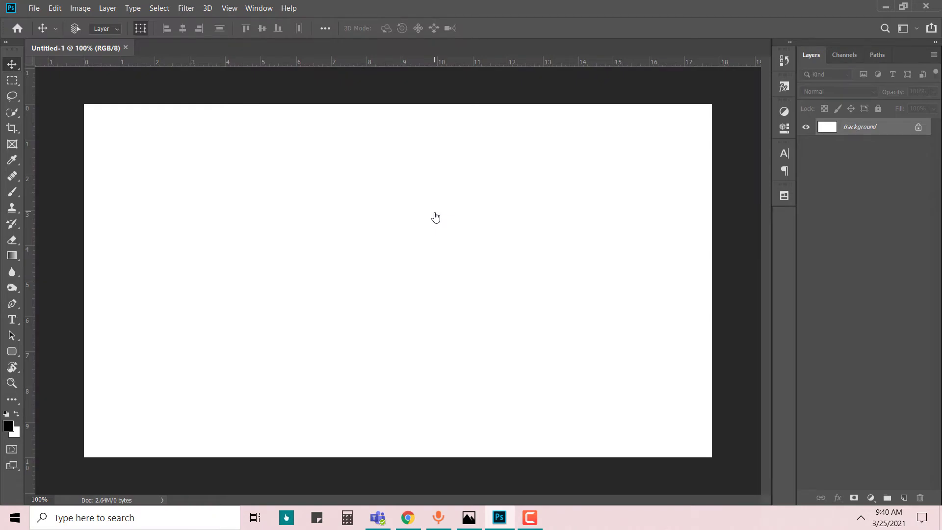
From the home screen, resize the 16:9 Aspect Ratio preset to 1280 × 720 and view Saved presets
left_click(21, 28)
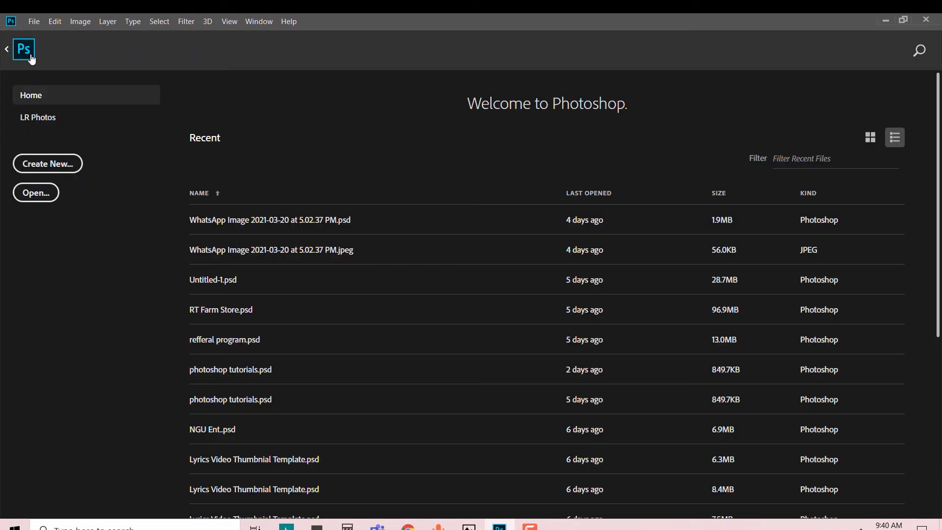
left_click(51, 170)
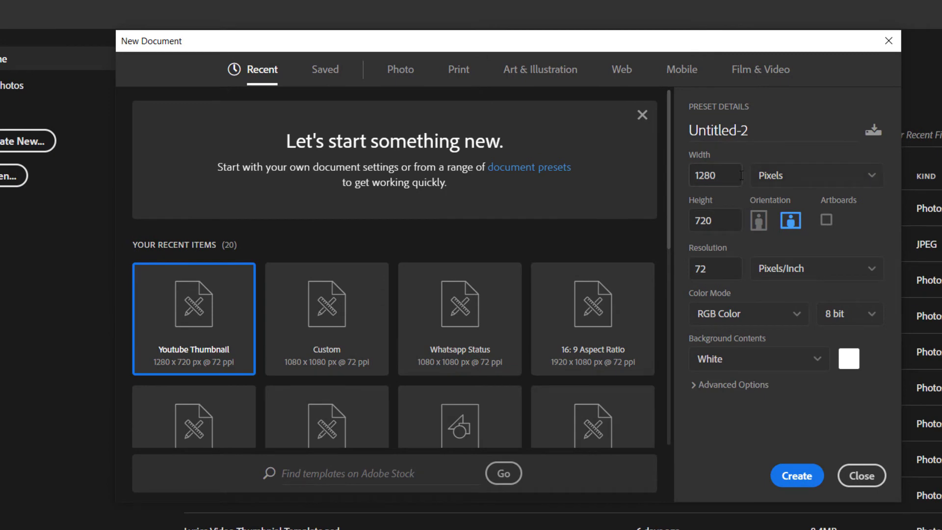
left_click(608, 297)
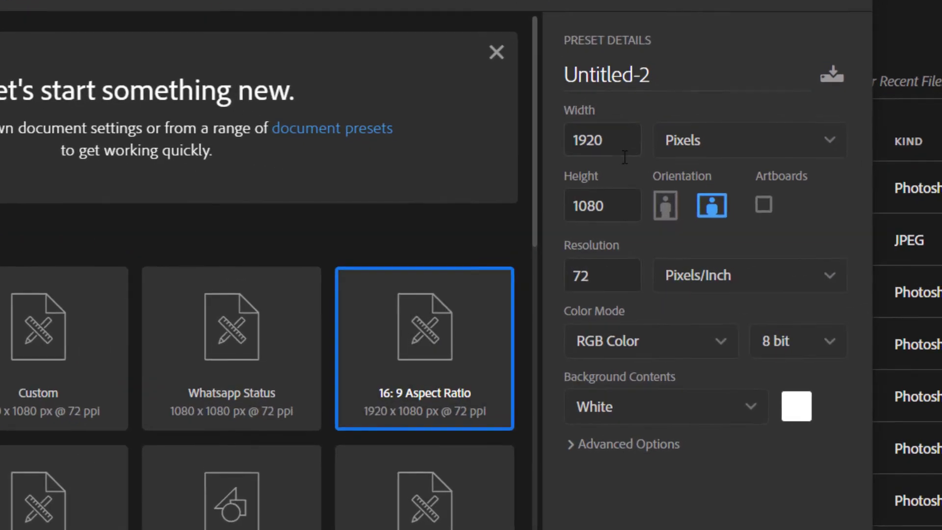
left_click(624, 153)
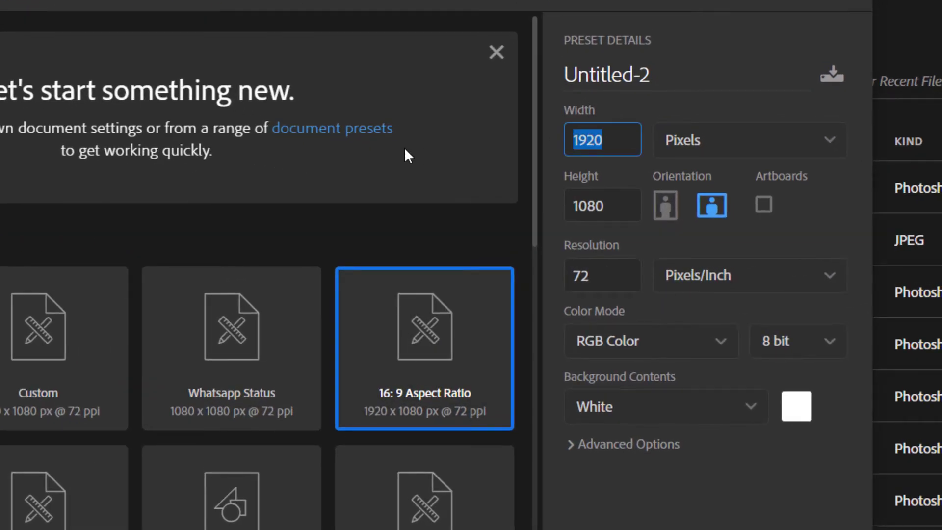
type("1280")
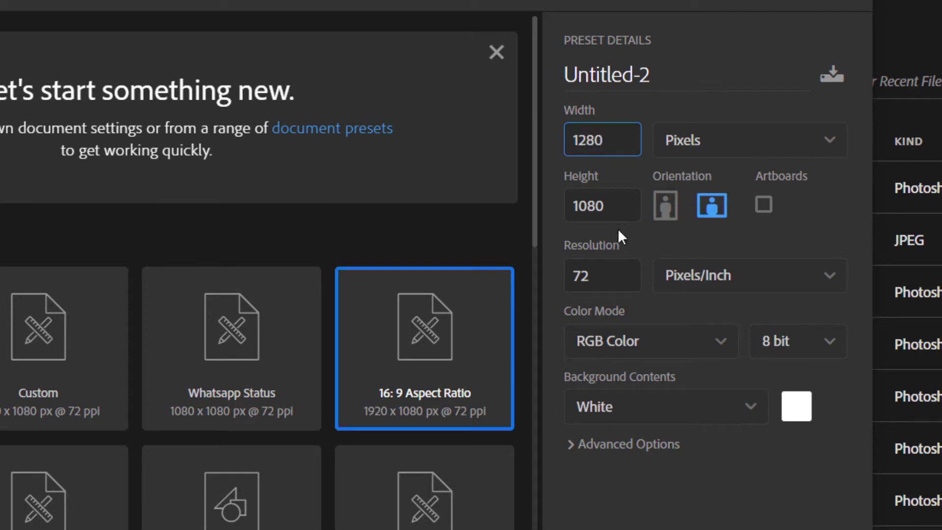
key("Tab")
type("720")
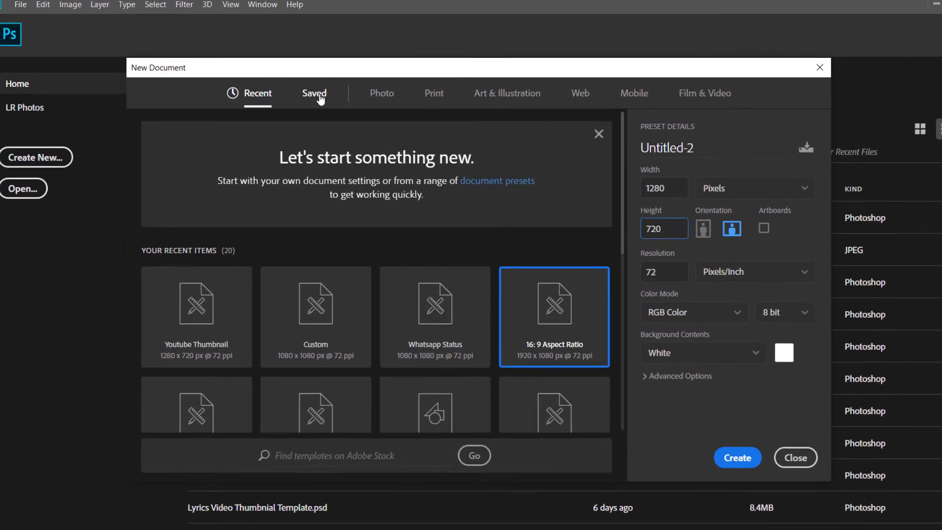
left_click(154, 31)
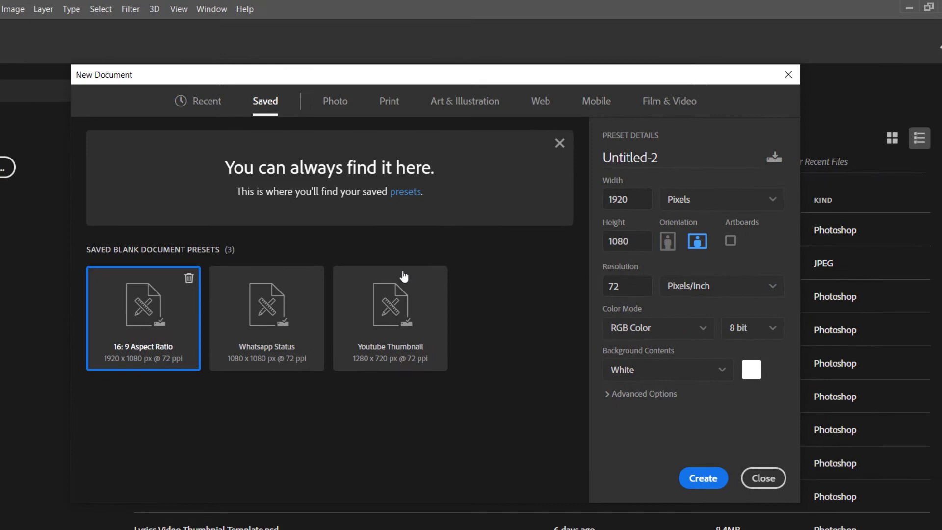
Set the new document to 320 × 320 px at 72 ppi, keeping RGB Color mode
left_click(216, 103)
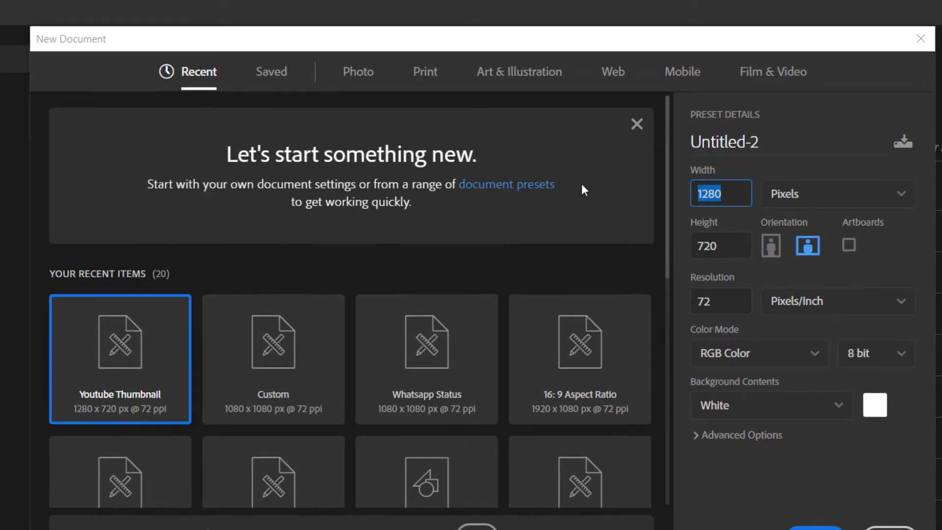
type("320")
left_click(718, 244)
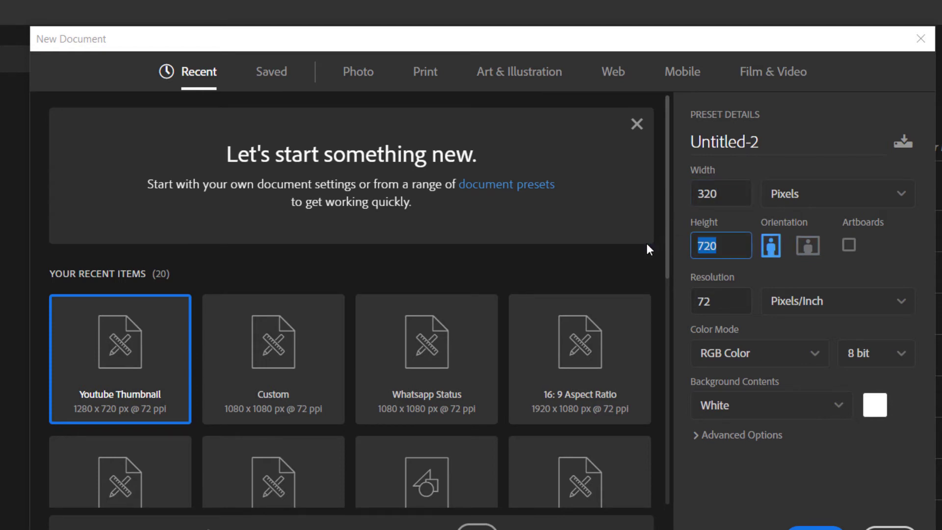
type("320")
left_click(721, 303)
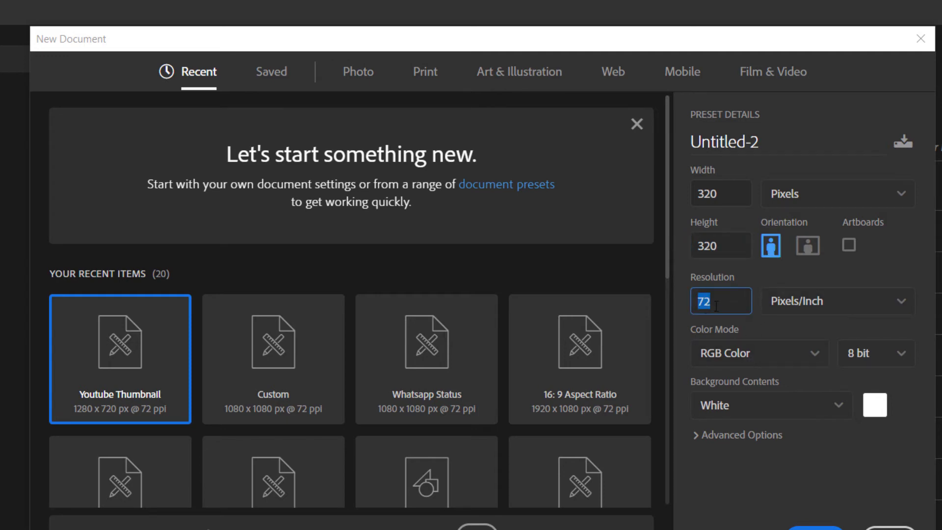
left_click(771, 354)
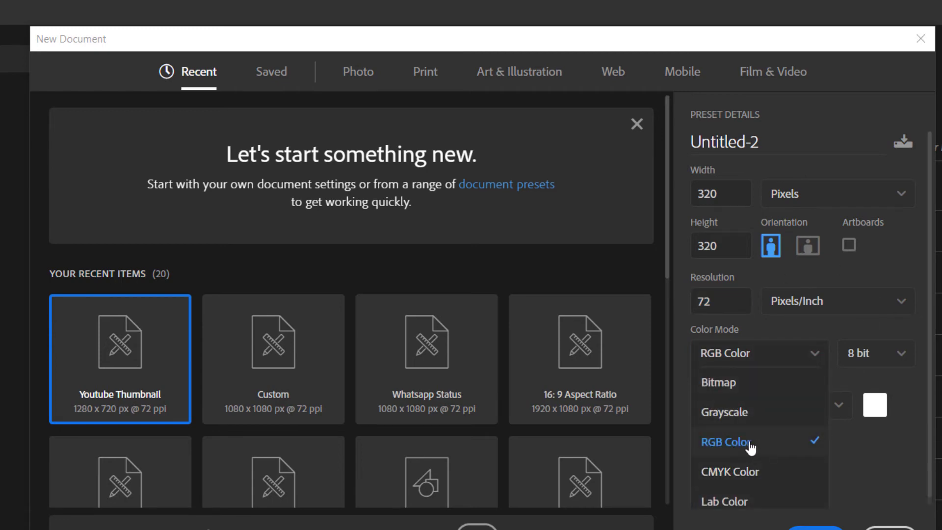
left_click(828, 323)
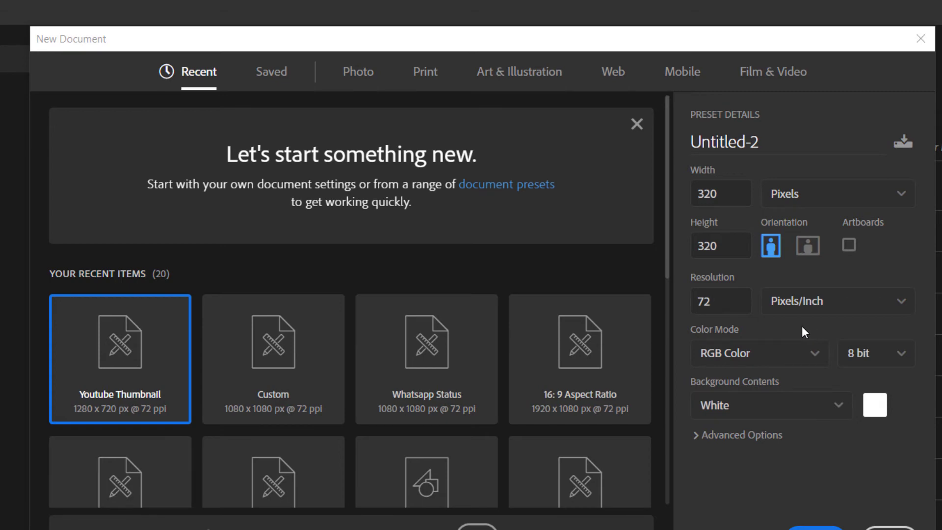
Set the Background Contents to Black under Advanced Options
left_click(693, 436)
left_click(786, 414)
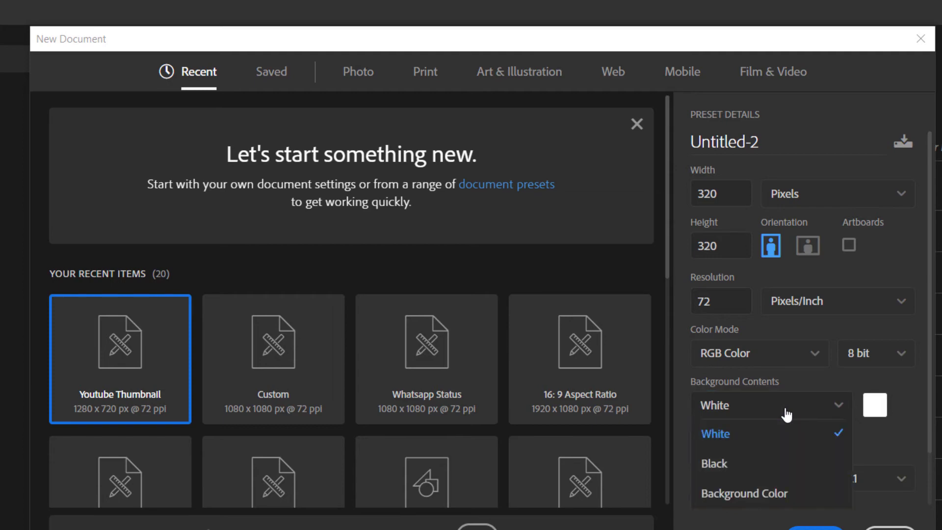
left_click(752, 466)
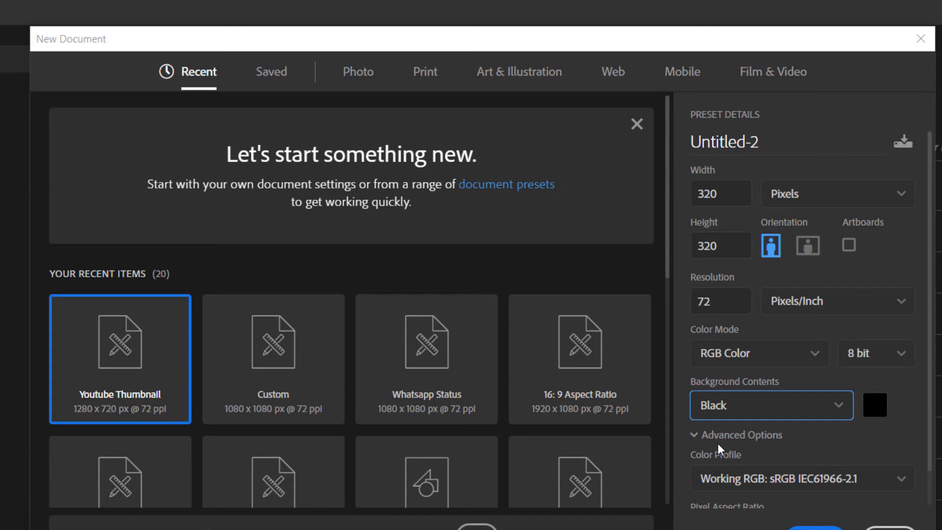
Start saving the 320 × 320 black-background settings as a new document preset
left_click(698, 438)
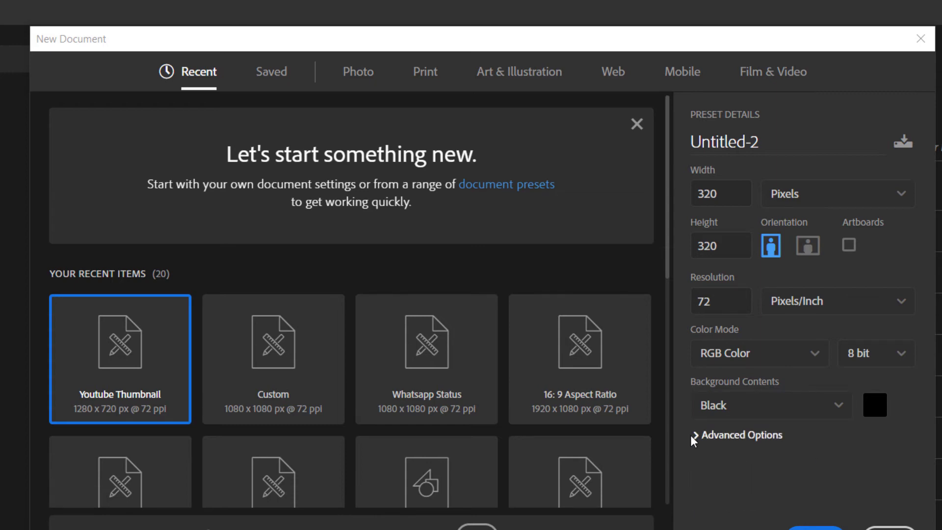
left_click(696, 436)
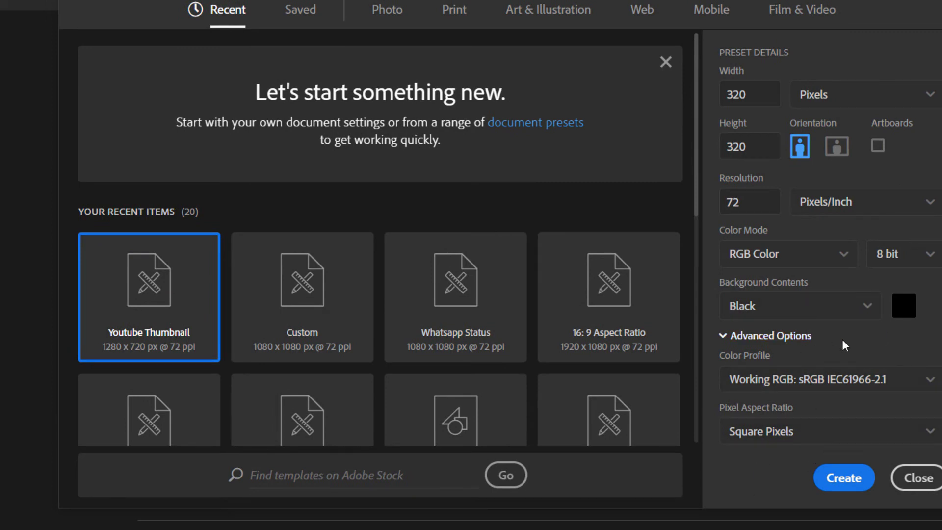
scroll(843, 341, "up", 1)
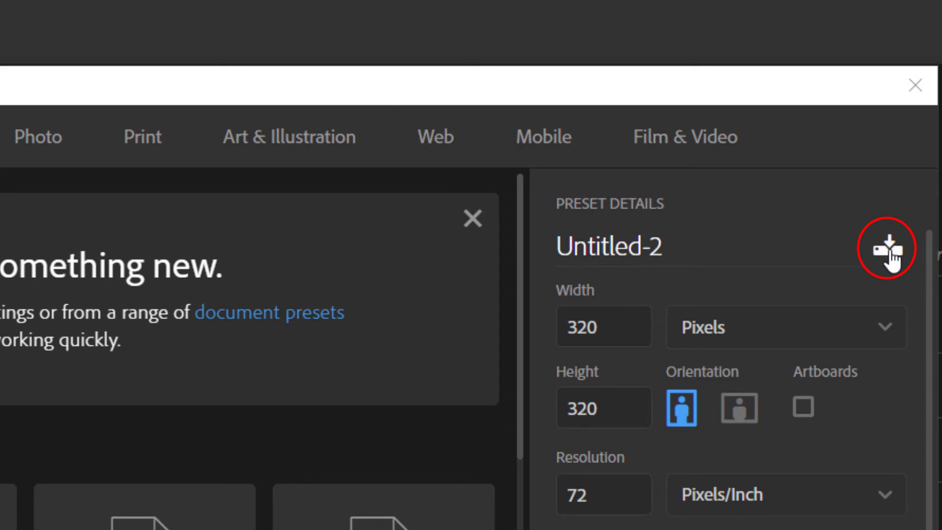
left_click(888, 249)
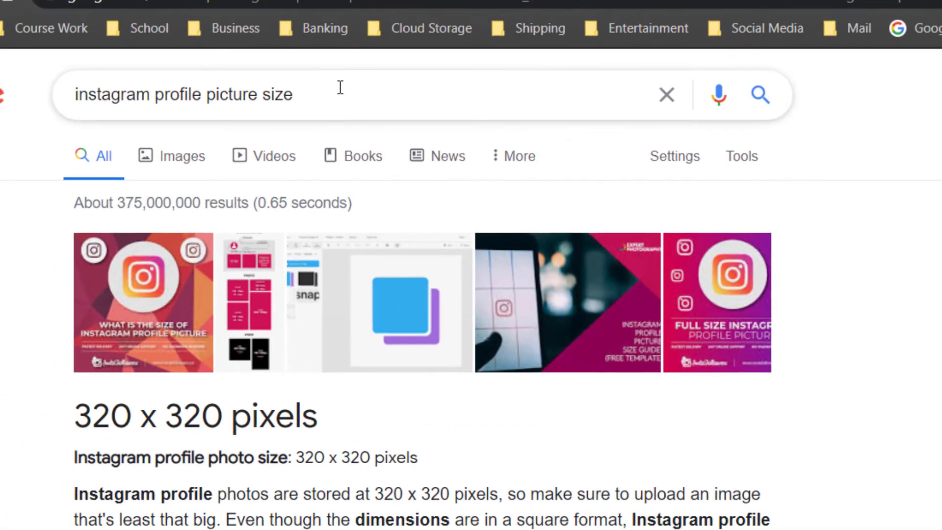
Select the whole 'instagram profile picture size' query in the Google search box
key("ctrl+a")
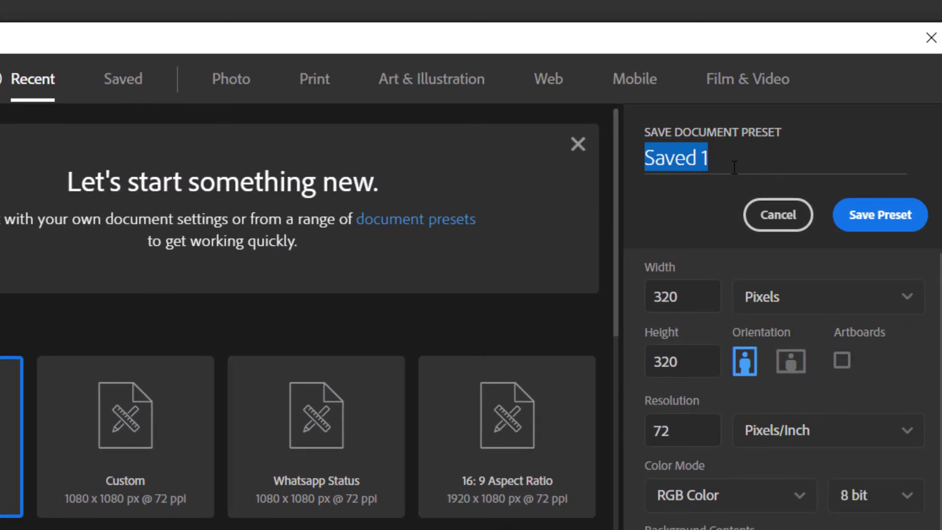
Rename the preset from 'Saved 1' to 'Instagram profile picture size' with a capital I, and save it
left_click(733, 172)
key("ctrl+a")
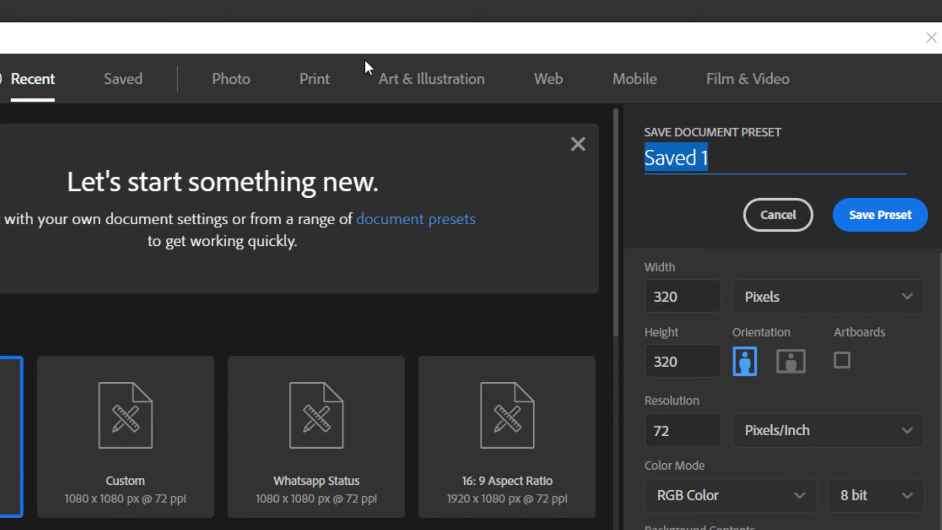
type("instagram profile picture size")
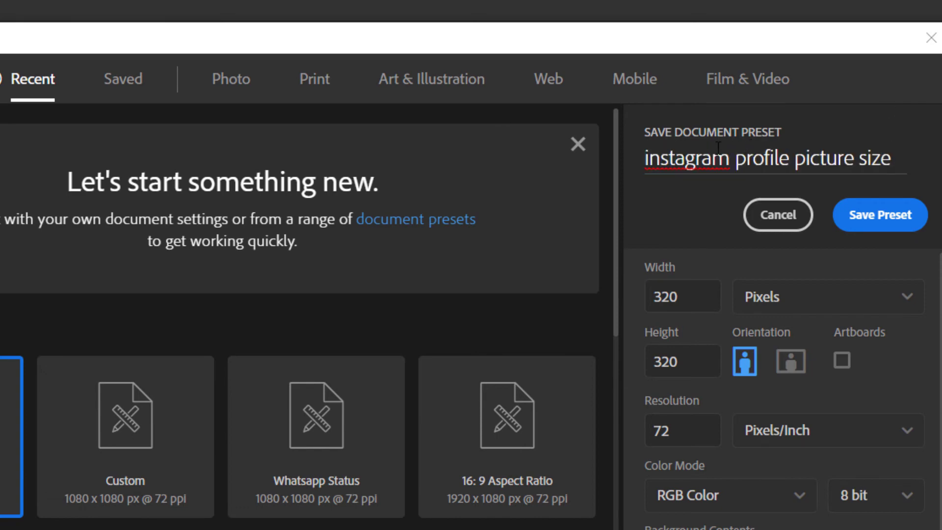
left_click(655, 154)
key("Delete")
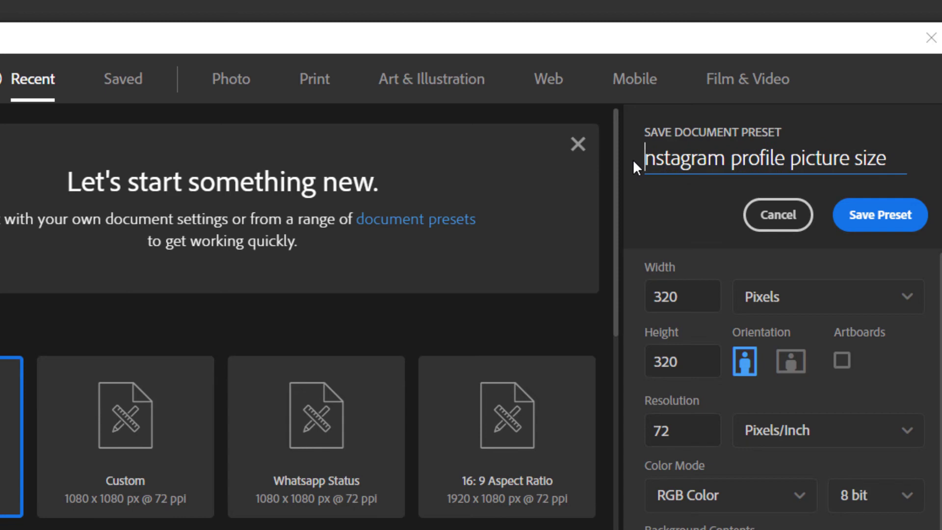
type("I")
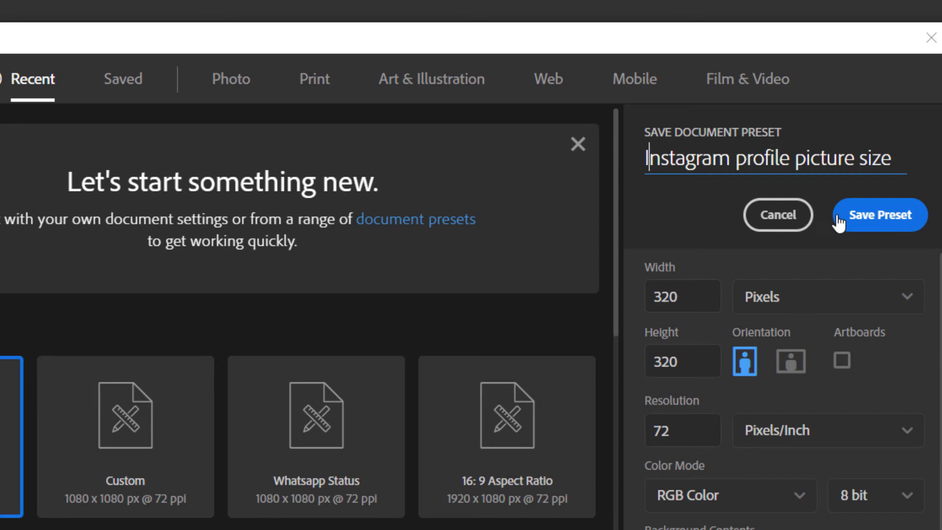
left_click(882, 221)
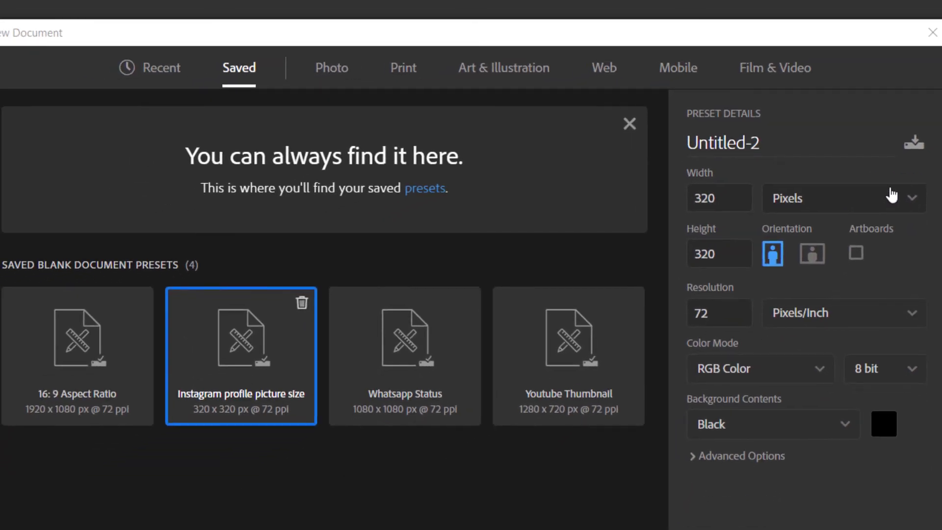
Choose the Instagram profile picture size saved preset and create the black 320 × 320 document
left_click(324, 66)
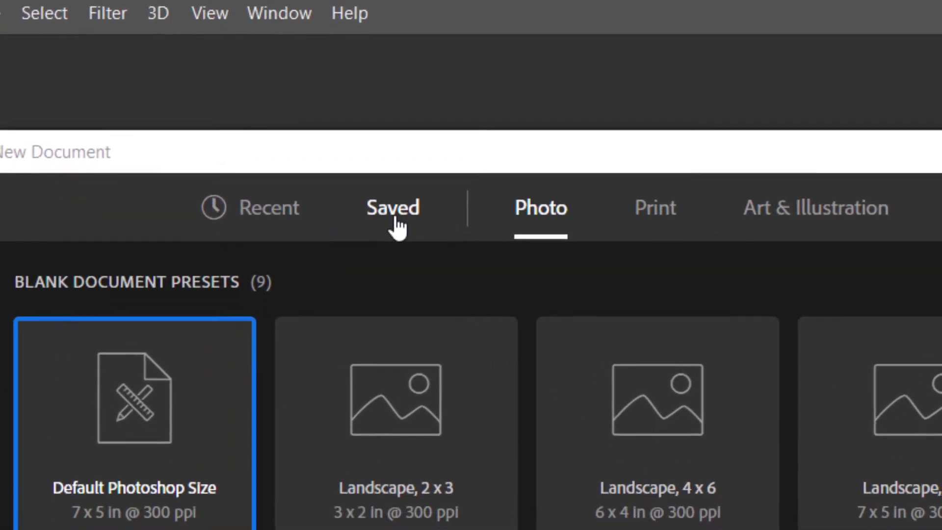
left_click(398, 245)
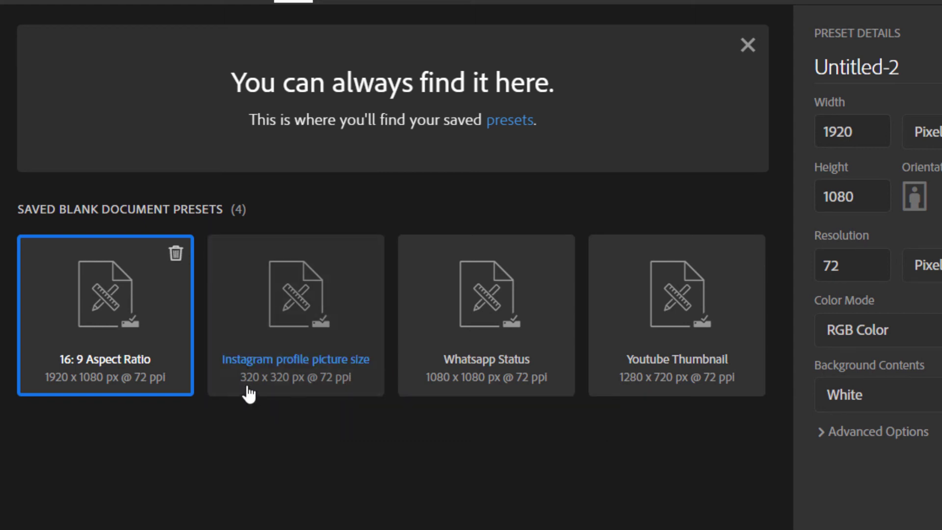
left_click(270, 378)
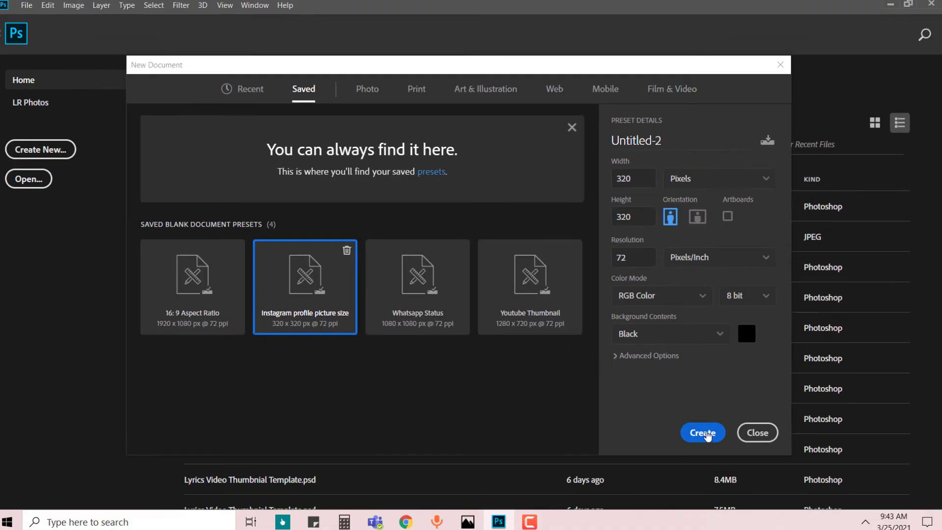
left_click(703, 428)
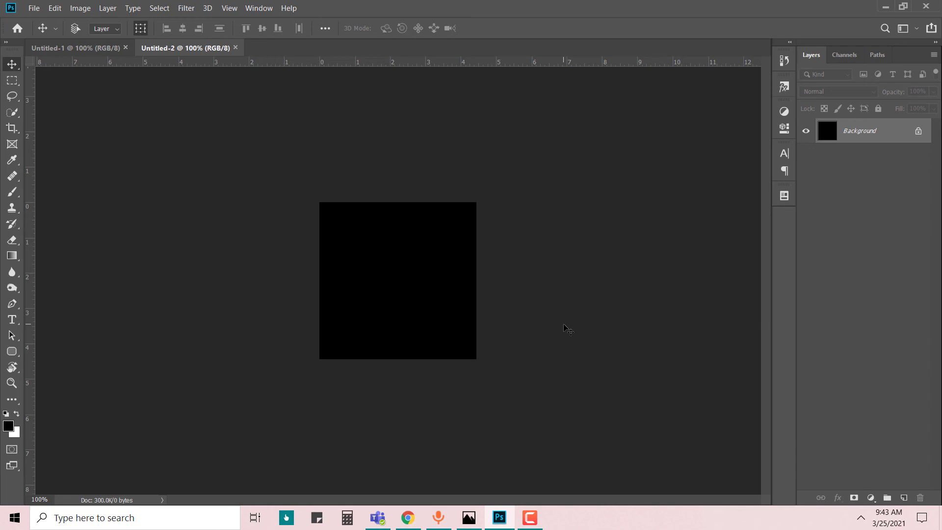
Quit Photoshop with its open documents and relaunch it from the desktop shortcut
left_click(932, 8)
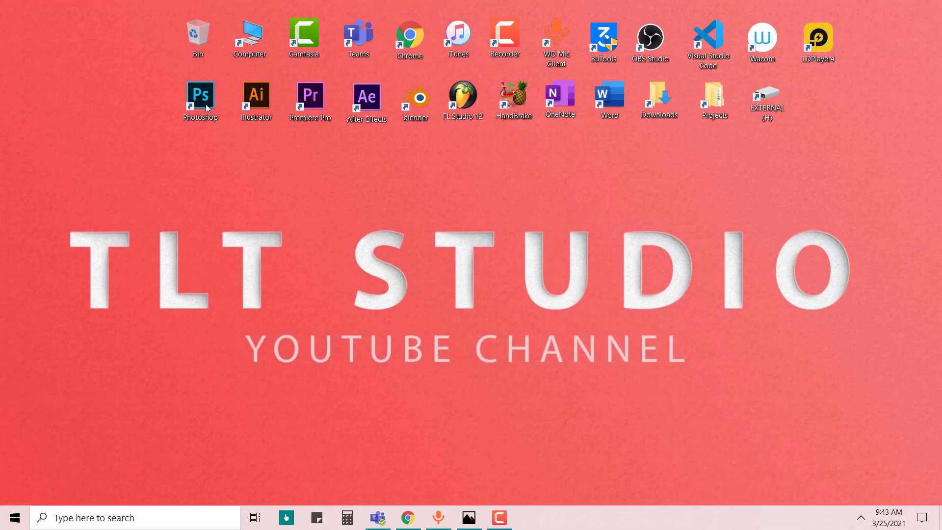
double_click(205, 104)
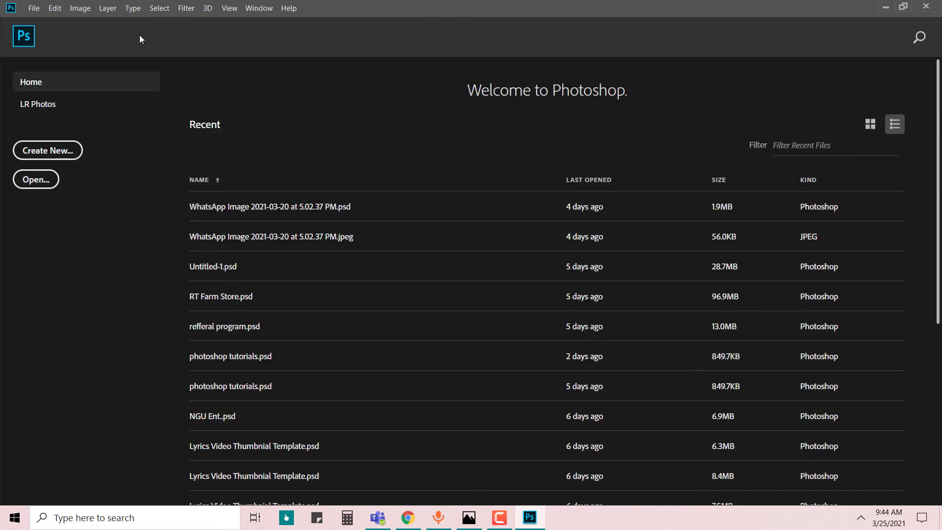
Open a document from the saved Instagram preset, dismiss the locked-layer error, and fit the canvas to the window
left_click(74, 149)
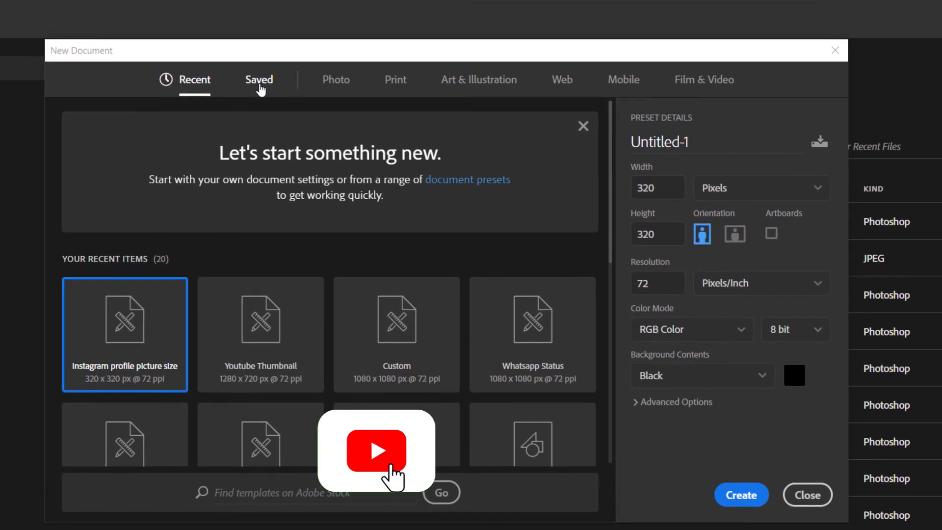
left_click(252, 31)
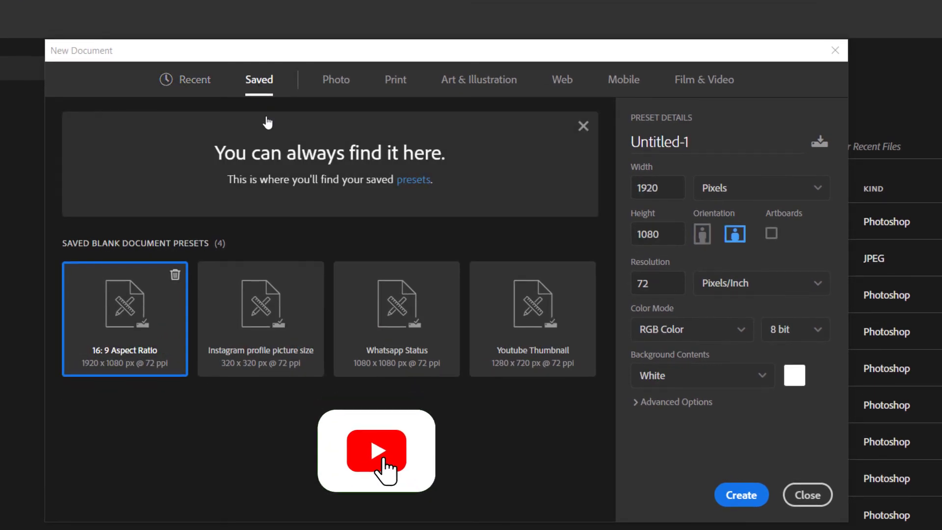
double_click(274, 354)
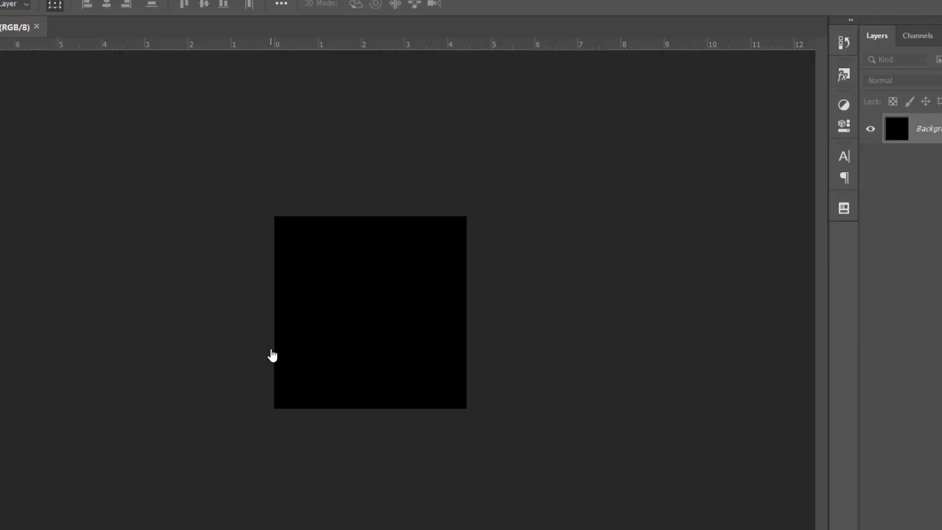
key("Right")
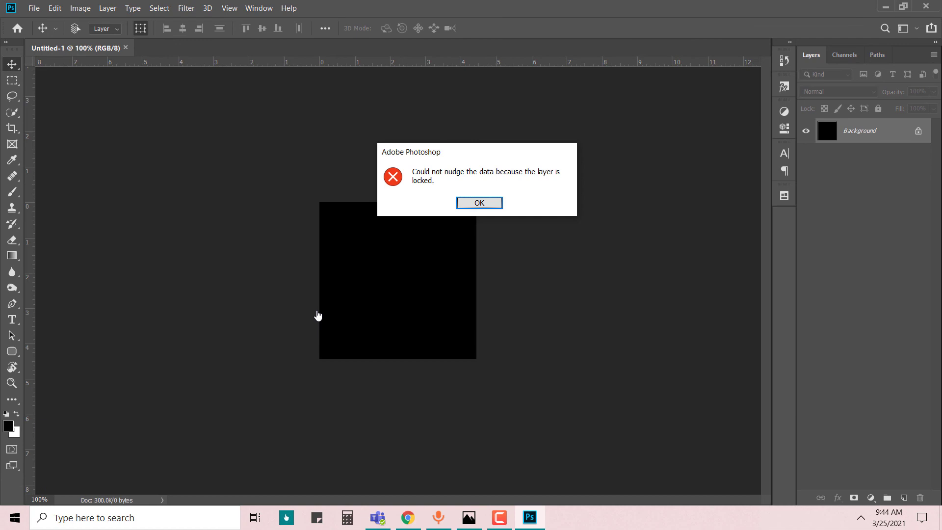
key("Return")
key("ctrl+0")
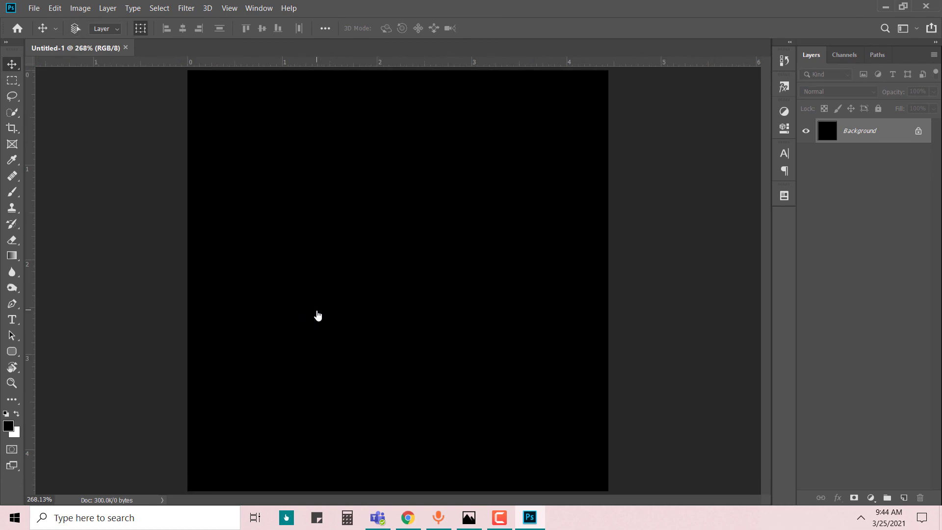